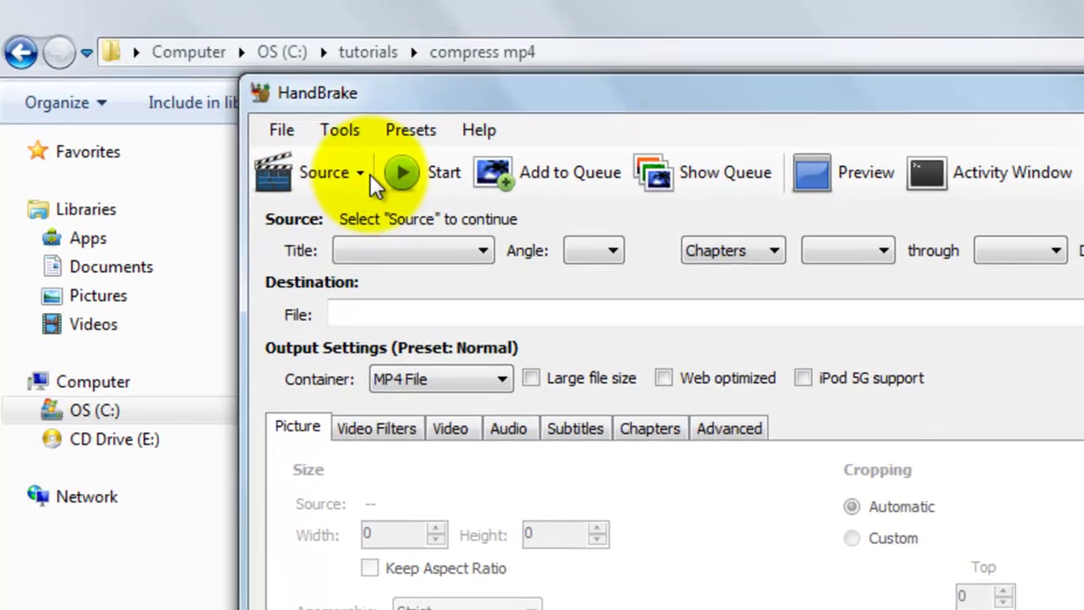
Load C:\tutorials\compress mp4\M4H00634.MP4 as the HandBrake source video file.
left_click(370, 174)
left_click(363, 212)
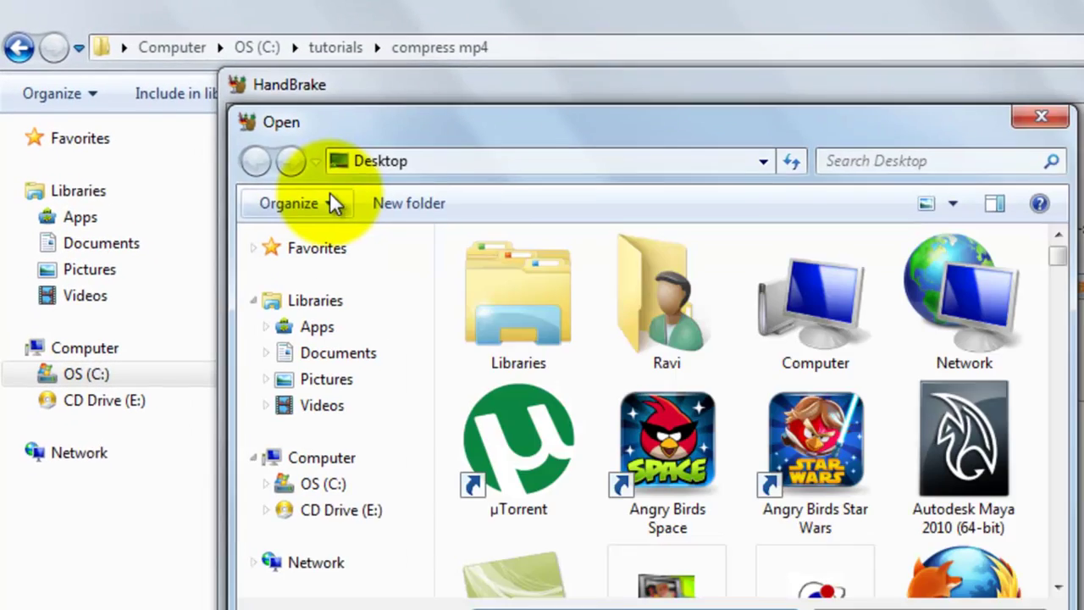
double_click(811, 337)
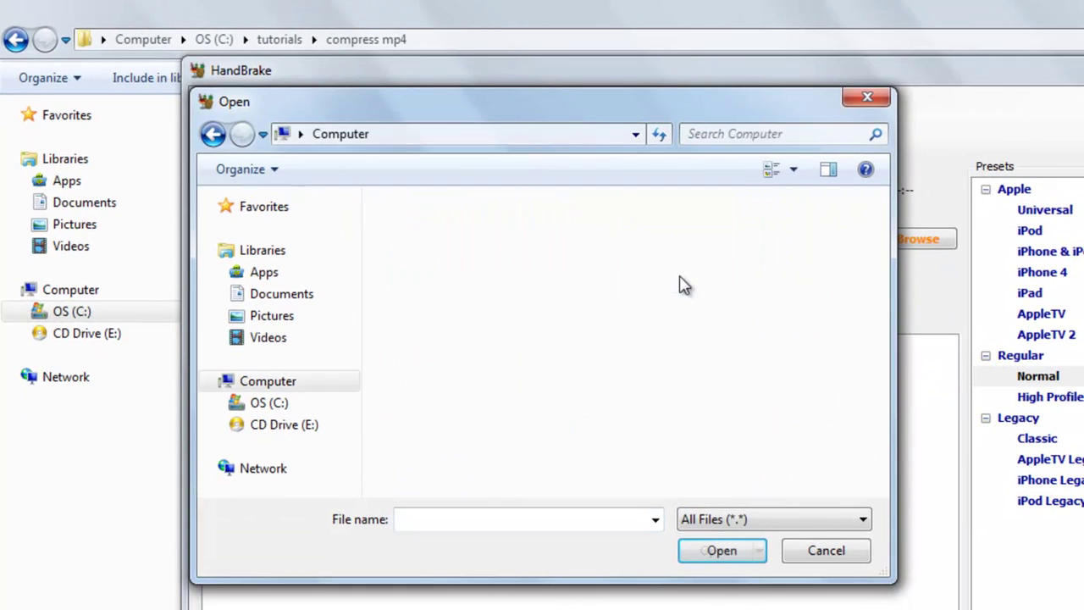
double_click(470, 244)
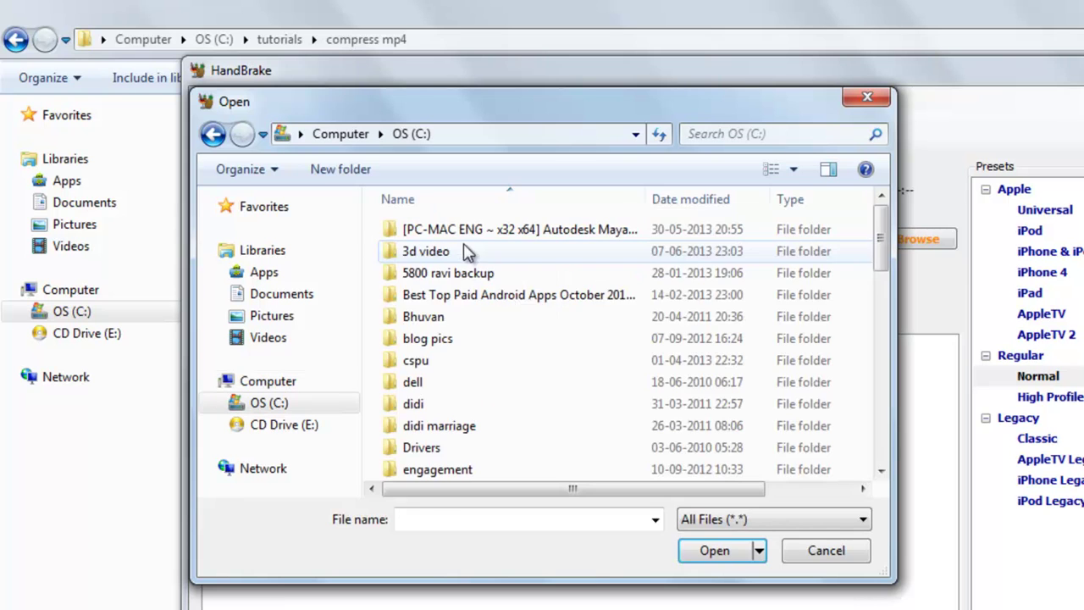
left_click(439, 321)
key("t")
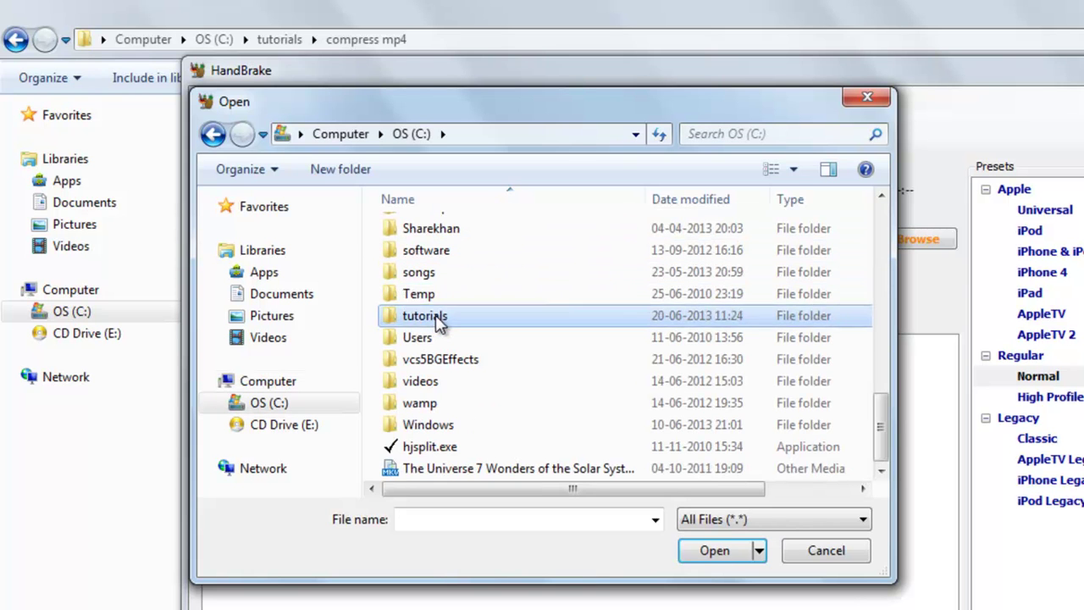
double_click(438, 317)
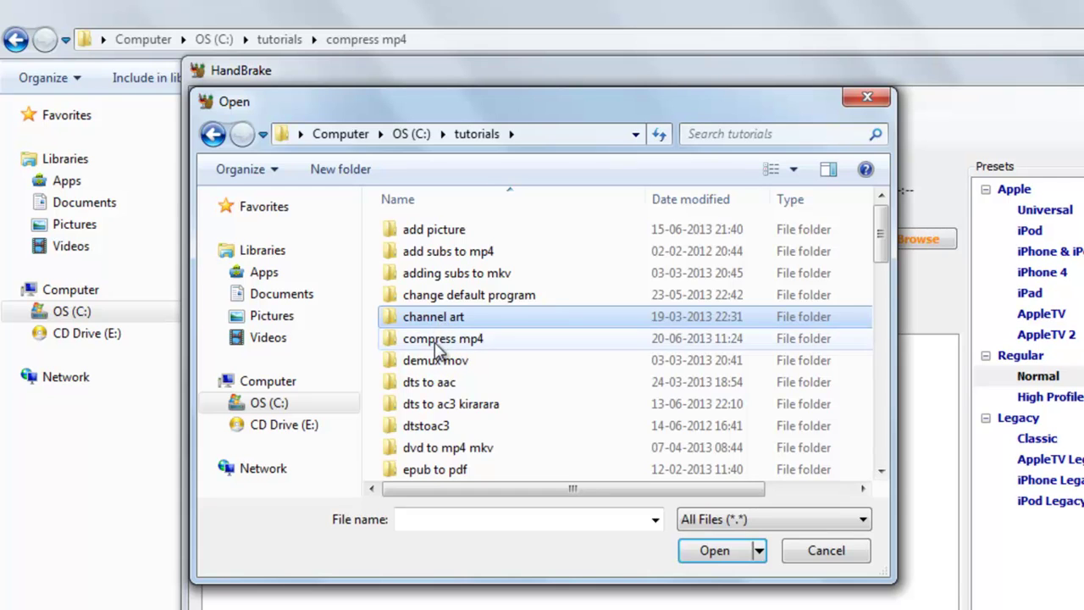
double_click(444, 341)
left_click(453, 248)
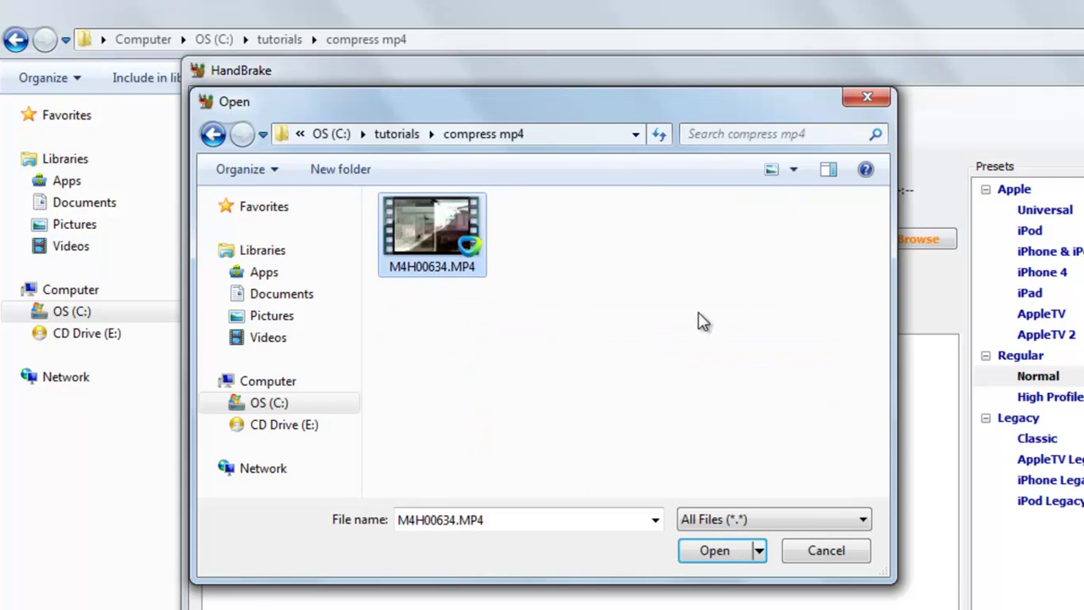
left_click(718, 559)
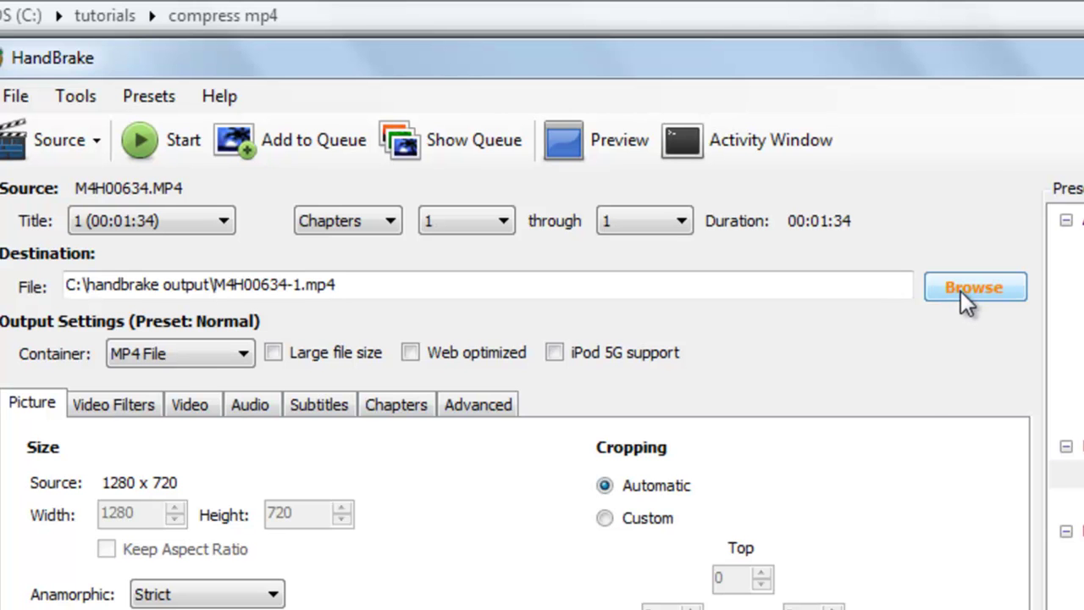
Set the output destination to C:\tutorials\compress mp4\M4H00634-1.mp4.
left_click(960, 291)
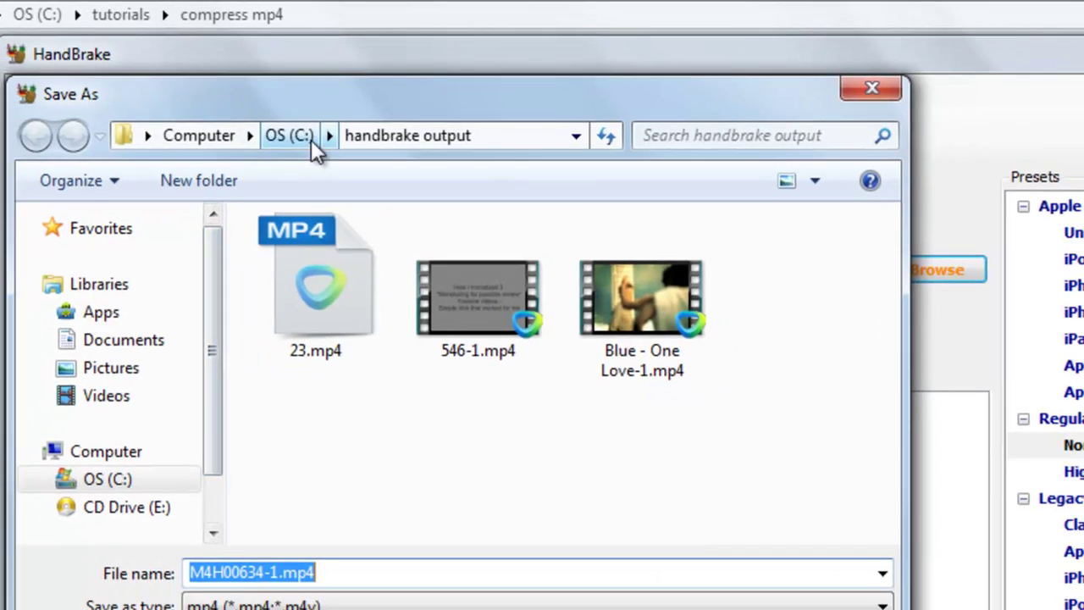
left_click(327, 145)
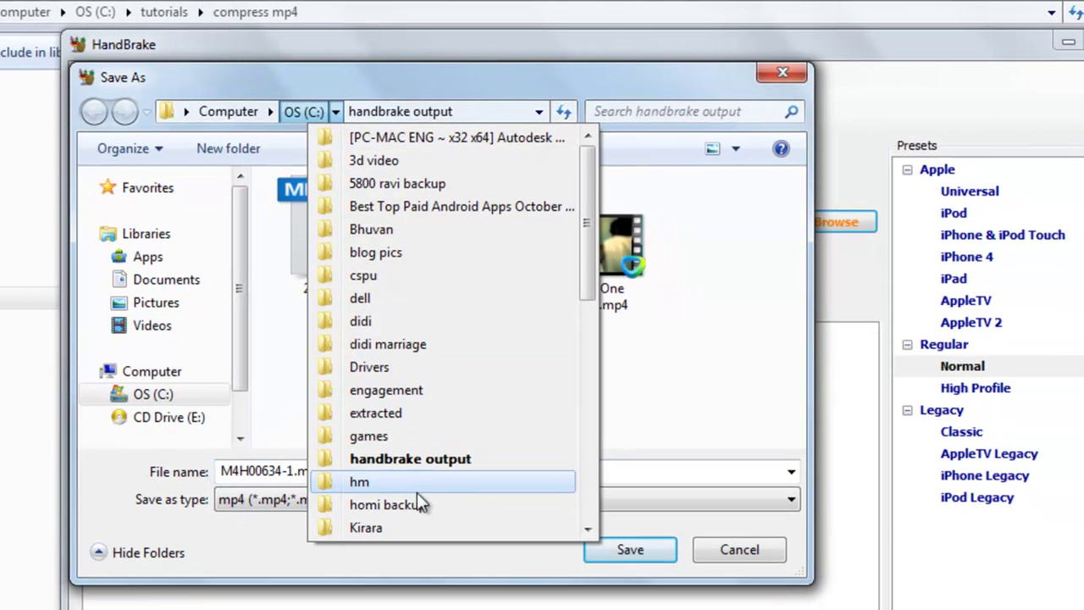
left_click_drag(584, 258, 579, 457)
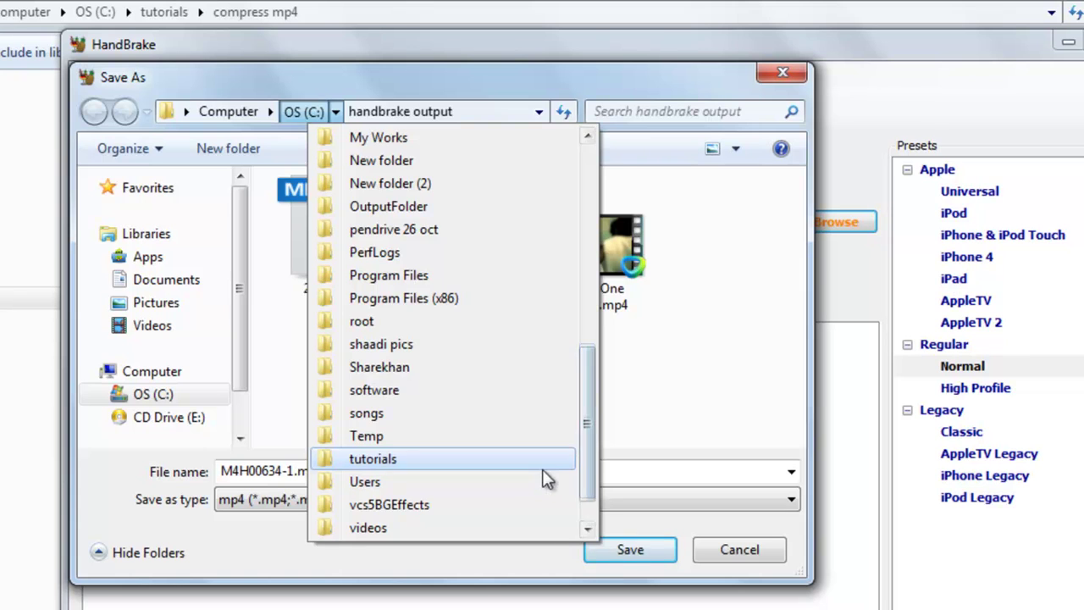
left_click(540, 459)
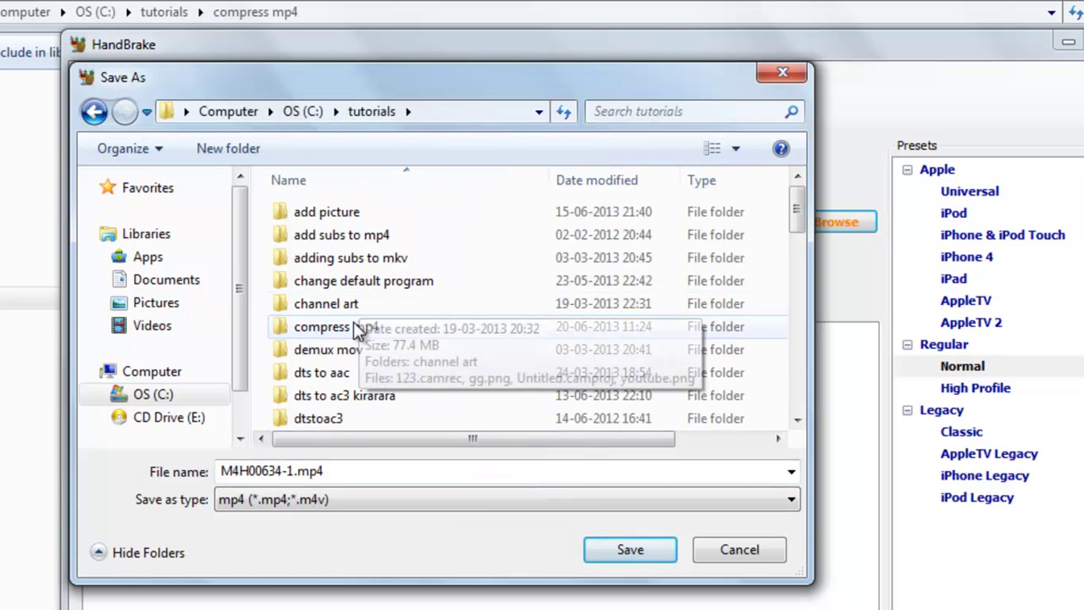
left_click(353, 326)
double_click(352, 329)
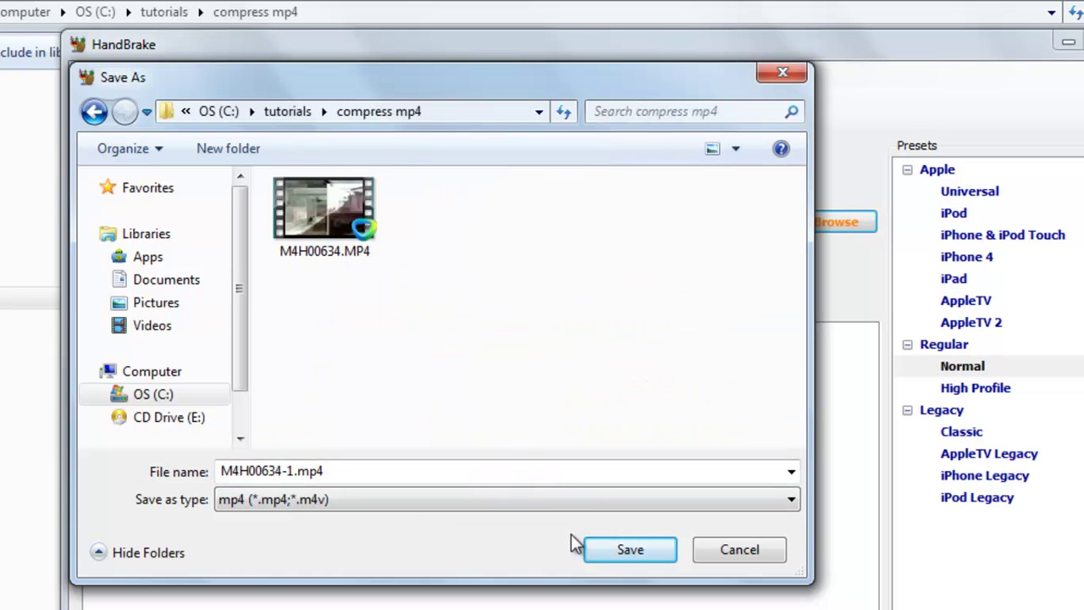
left_click(626, 550)
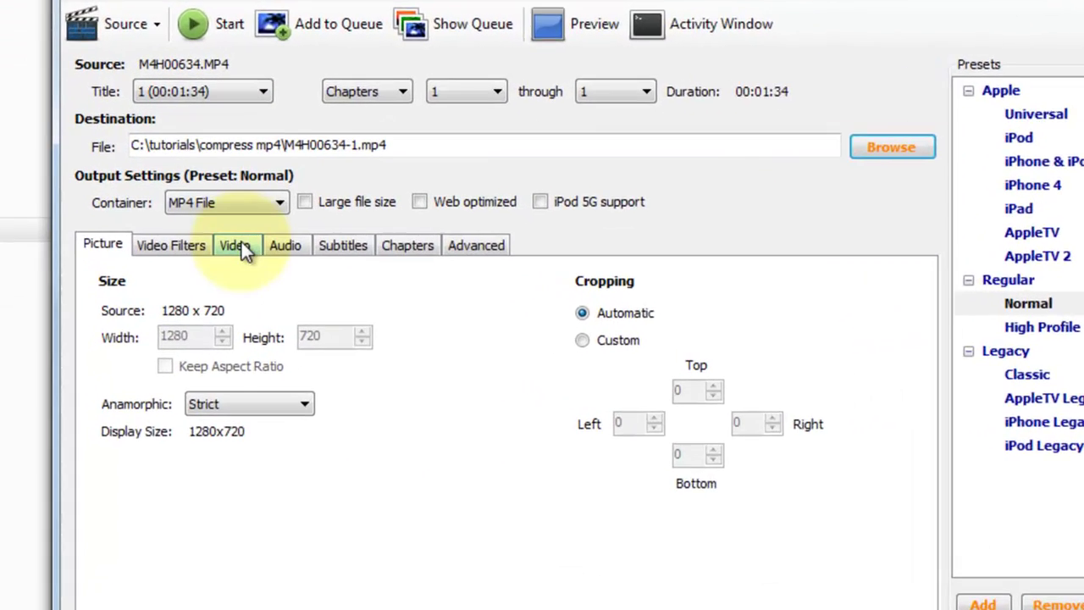
On the Video tab, try the quality slider and average bitrate, then leave Constant Quality at RF 20.
left_click(203, 272)
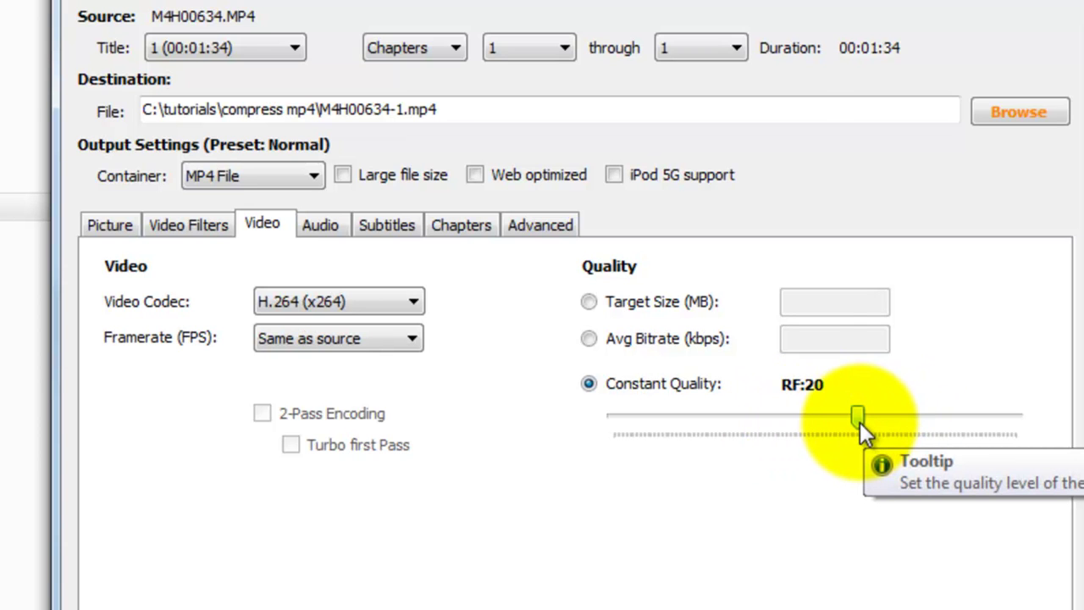
left_click_drag(860, 422, 911, 443)
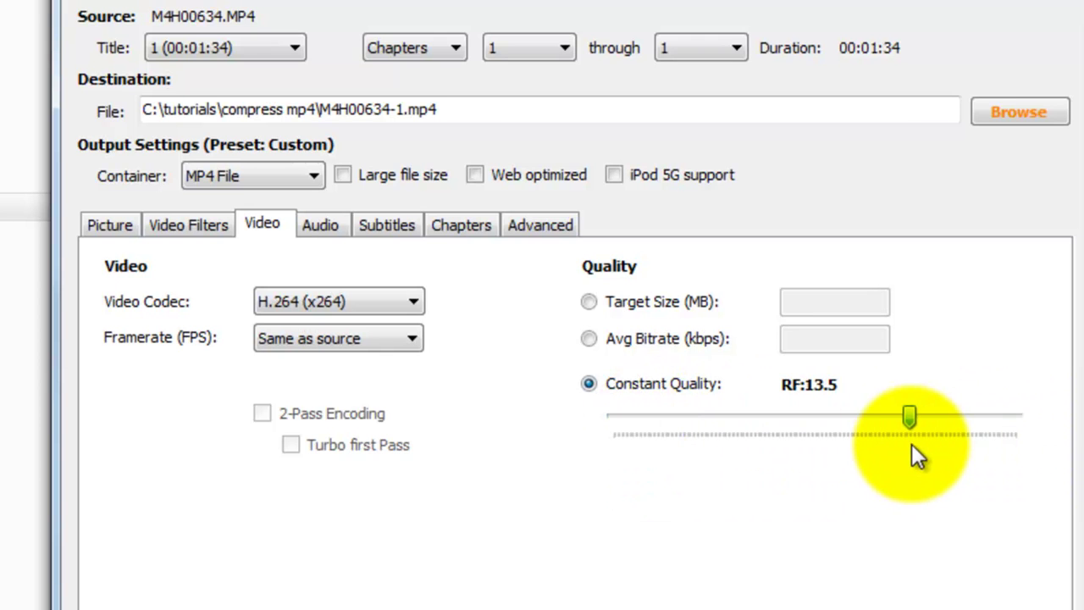
left_click(590, 339)
left_click(589, 386)
left_click_drag(909, 421, 857, 419)
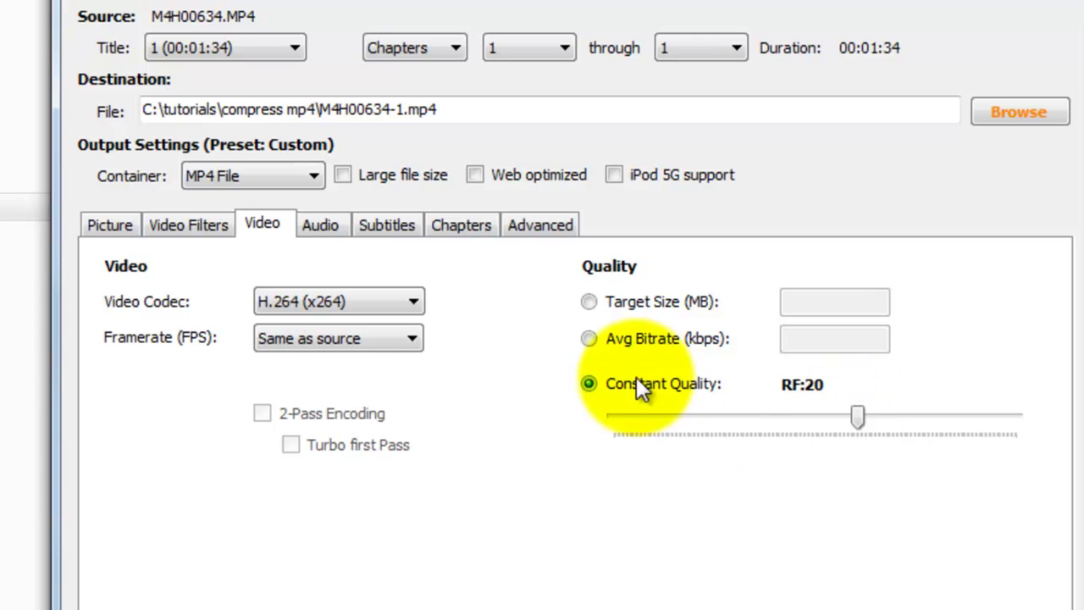
Set a 25 MB target size, then select the original M4H00634.MP4 in Explorer to see its 101 MB size.
left_click(591, 301)
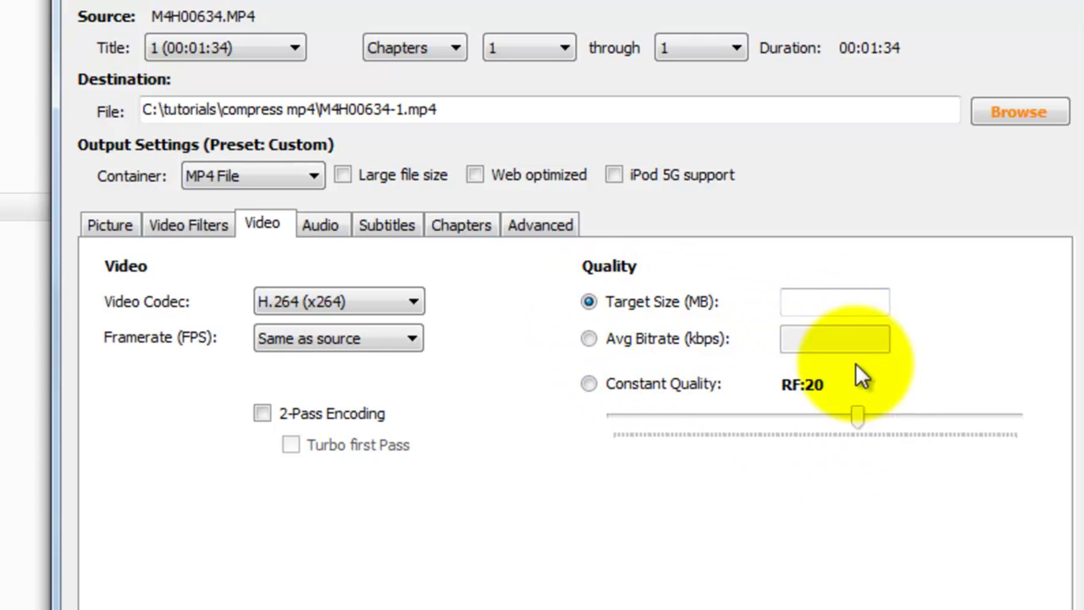
left_click(851, 303)
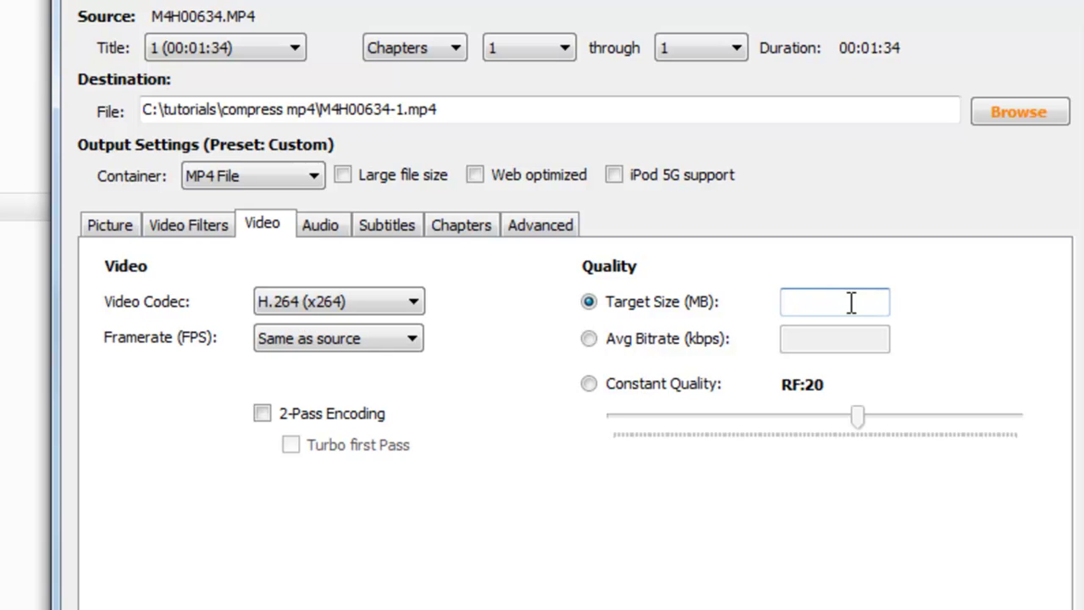
type("25")
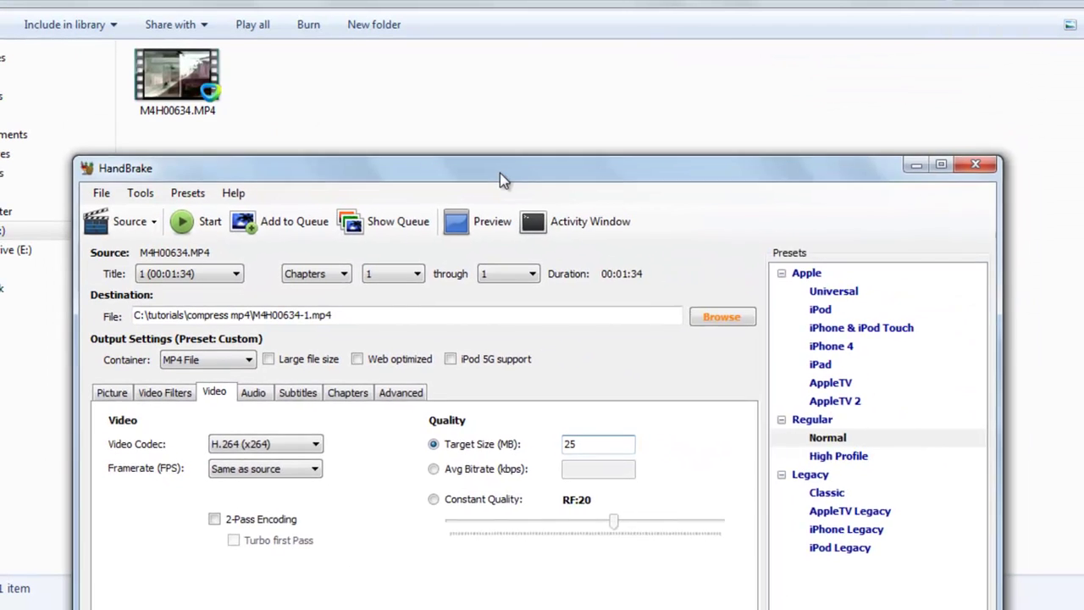
left_click_drag(499, 172, 496, 211)
left_click(208, 97)
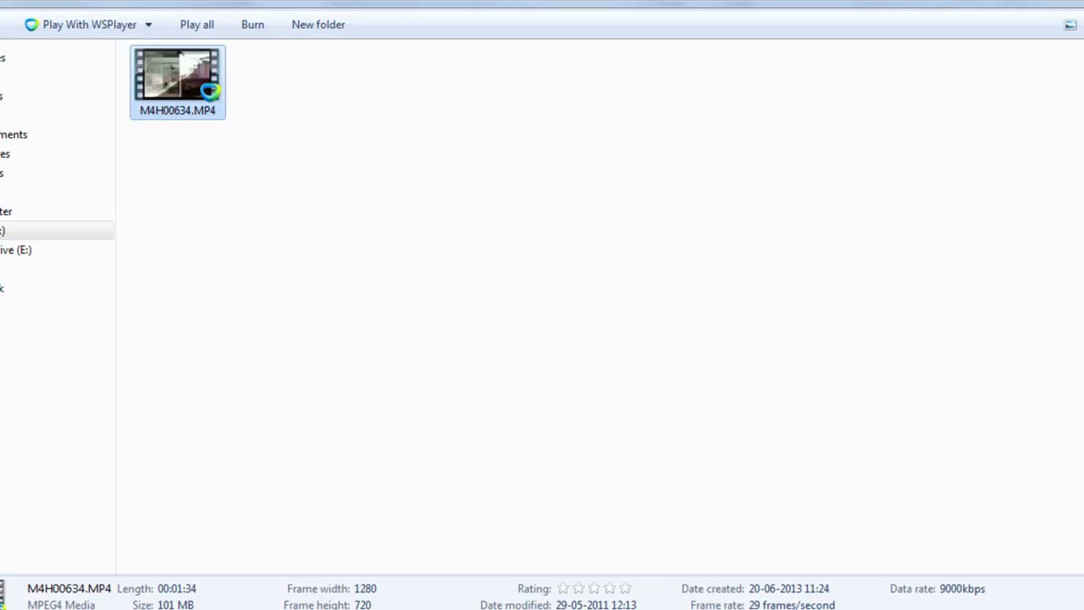
Bring HandBrake back in front of Explorer and move it up into full view.
left_click(686, 609)
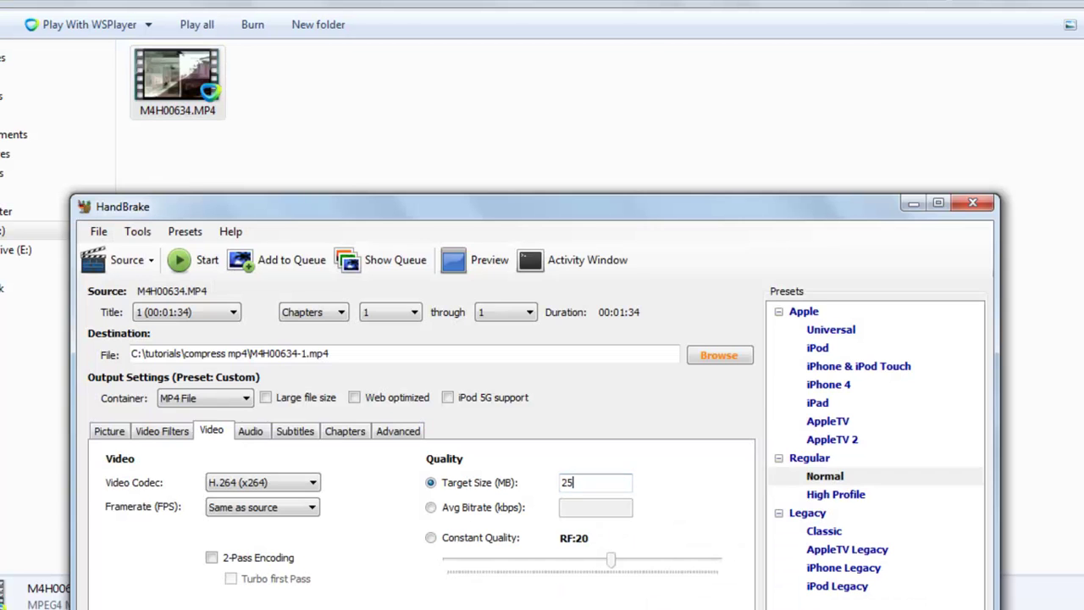
left_click_drag(564, 198, 566, 24)
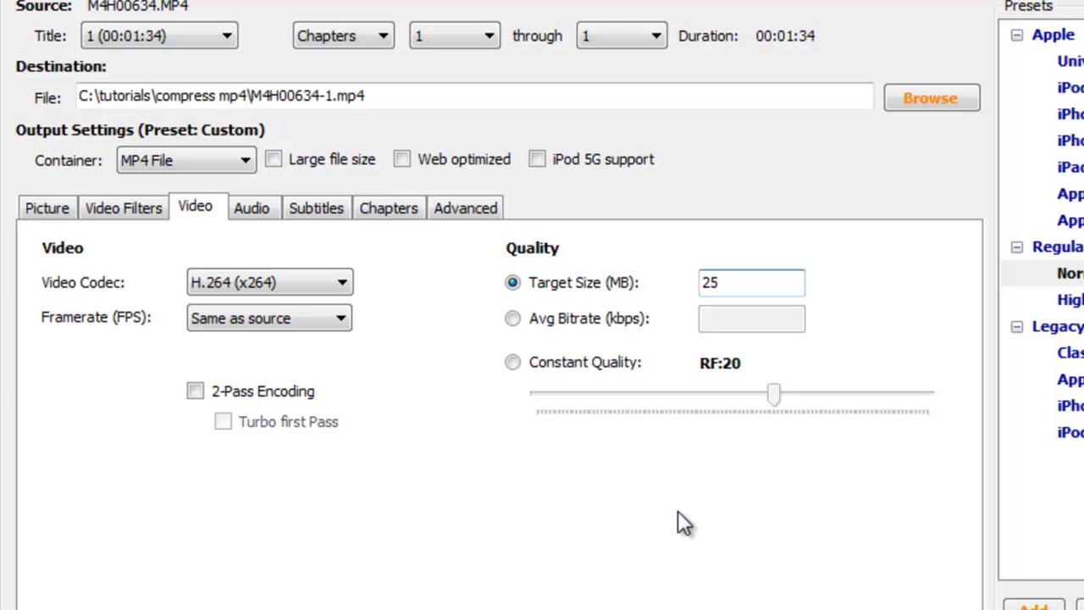
left_click(199, 161)
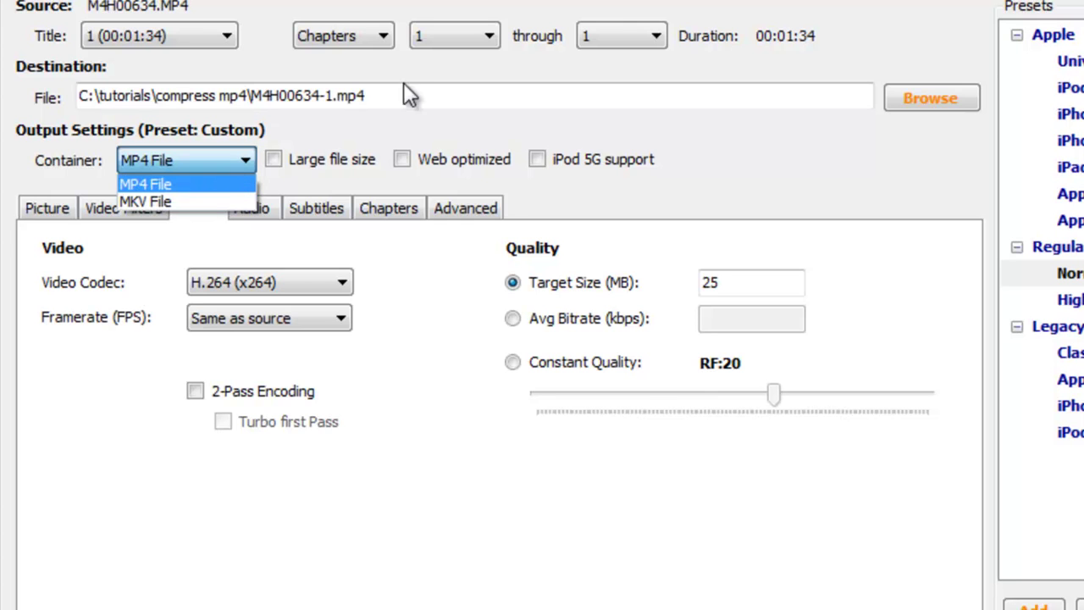
left_click(225, 183)
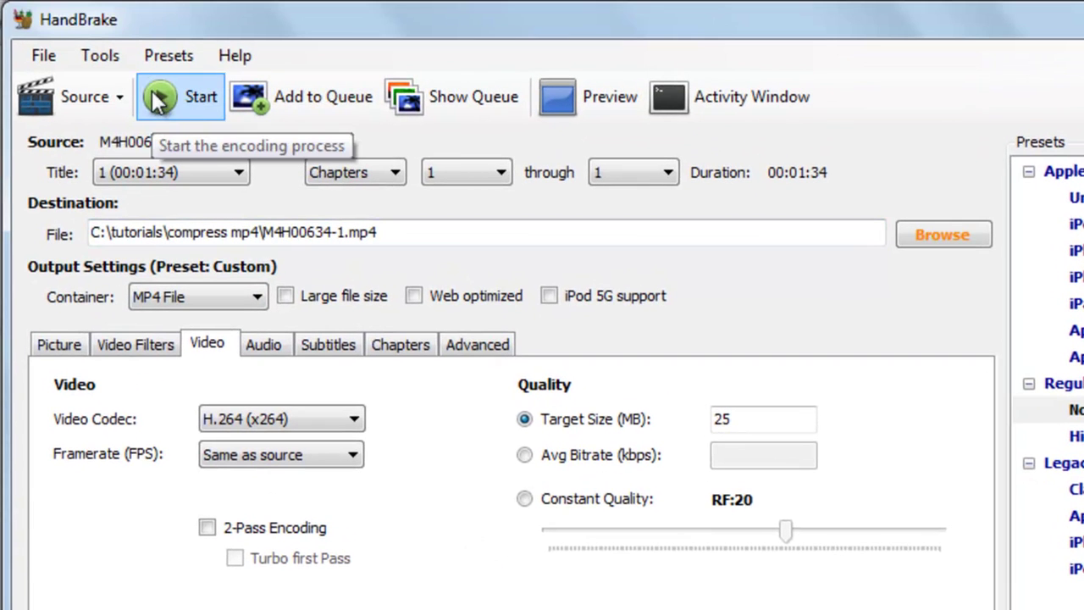
Start encoding M4H00634.MP4 into the 25 MB compressed copy M4H00634-1.mp4.
left_click(158, 98)
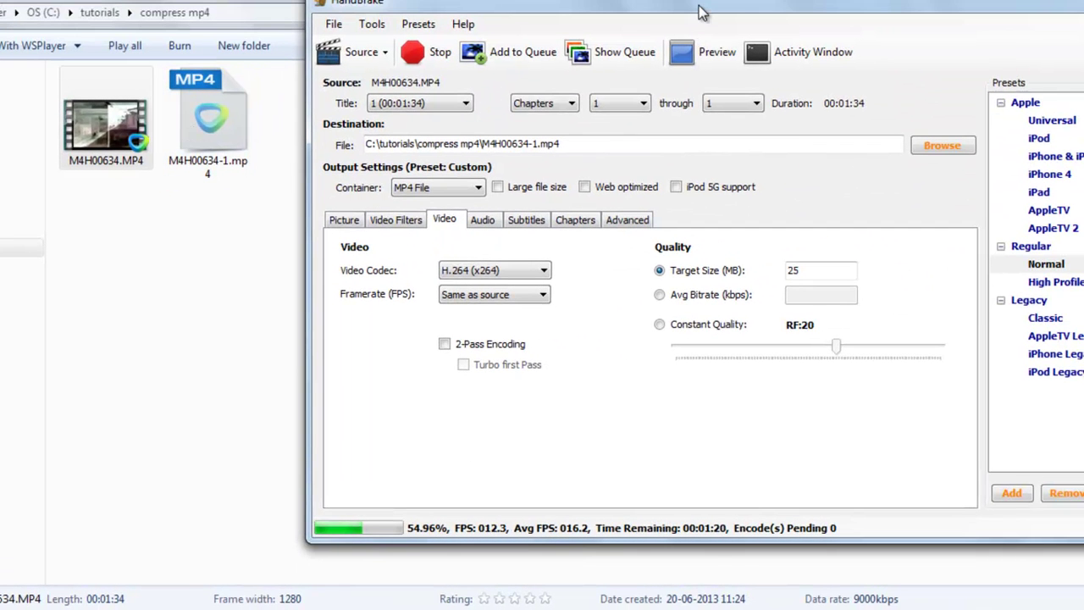
Move the HandBrake window aside while the encode runs to completion.
left_click_drag(701, 11, 480, 40)
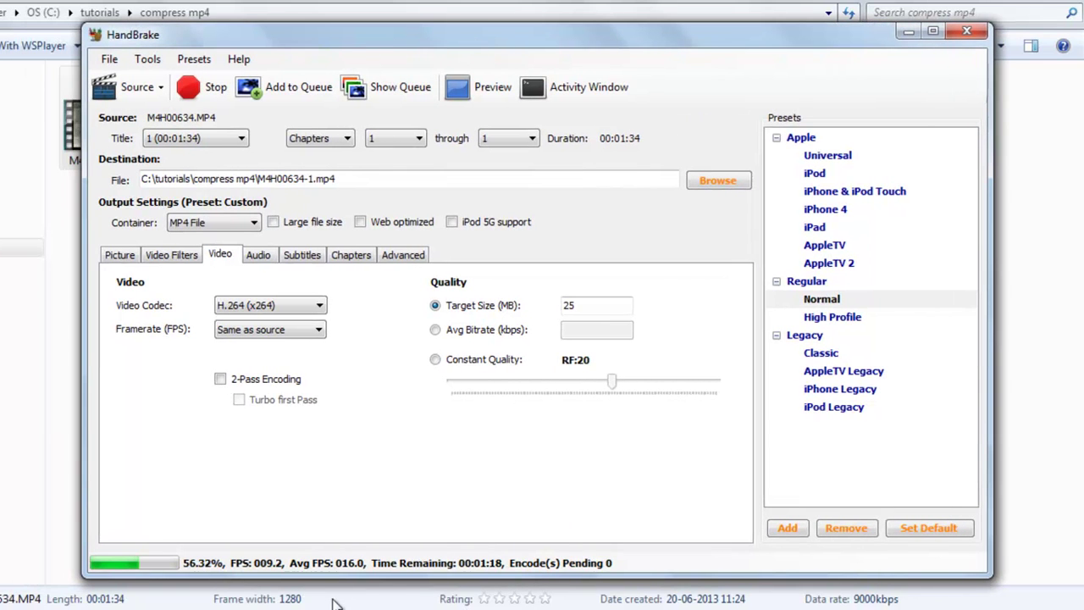
left_click_drag(316, 30, 277, 45)
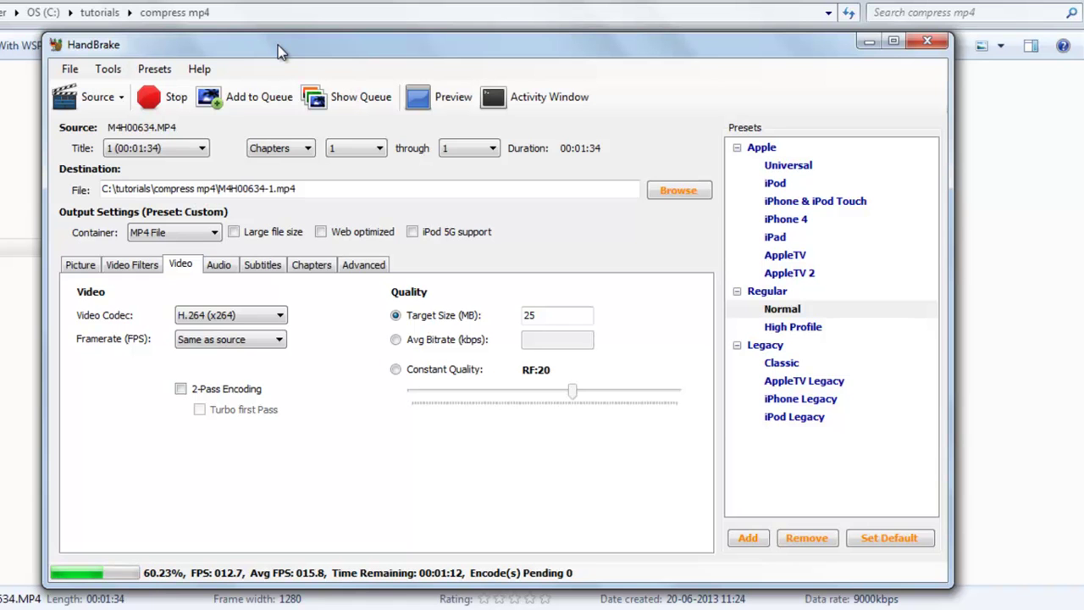
left_click_drag(480, 49, 460, 26)
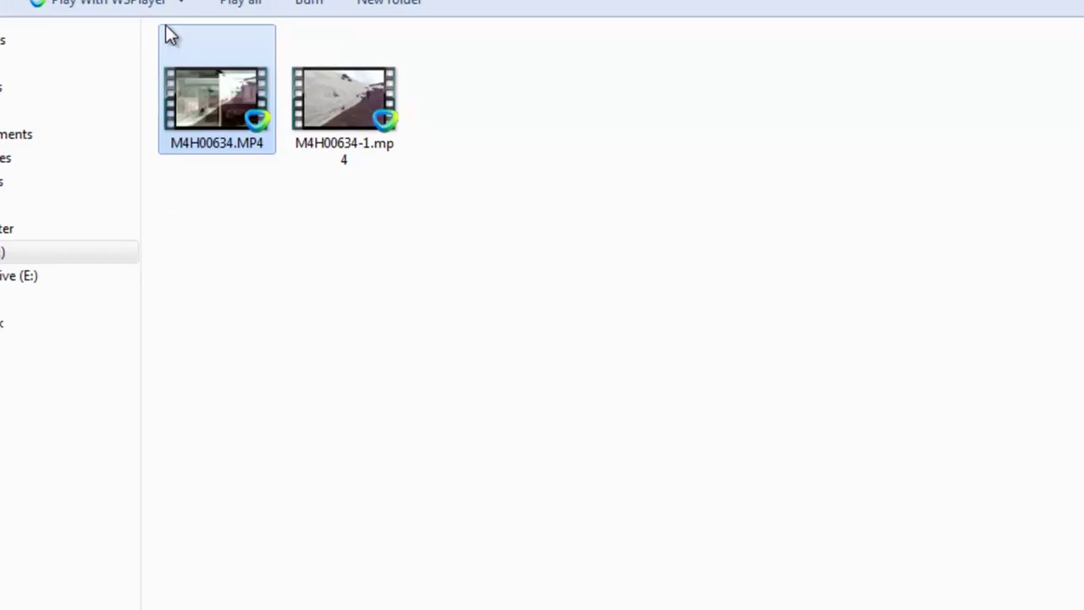
Play the original M4H00634.MP4 in VLC, close it, then select the 24.4 MB compressed copy.
left_click(342, 134)
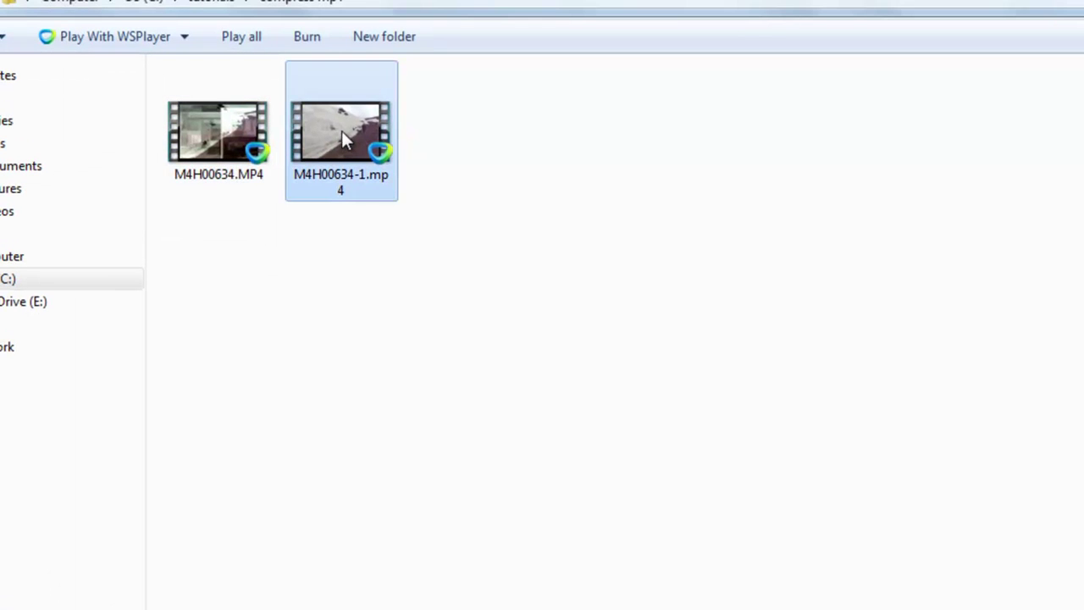
left_click(225, 151)
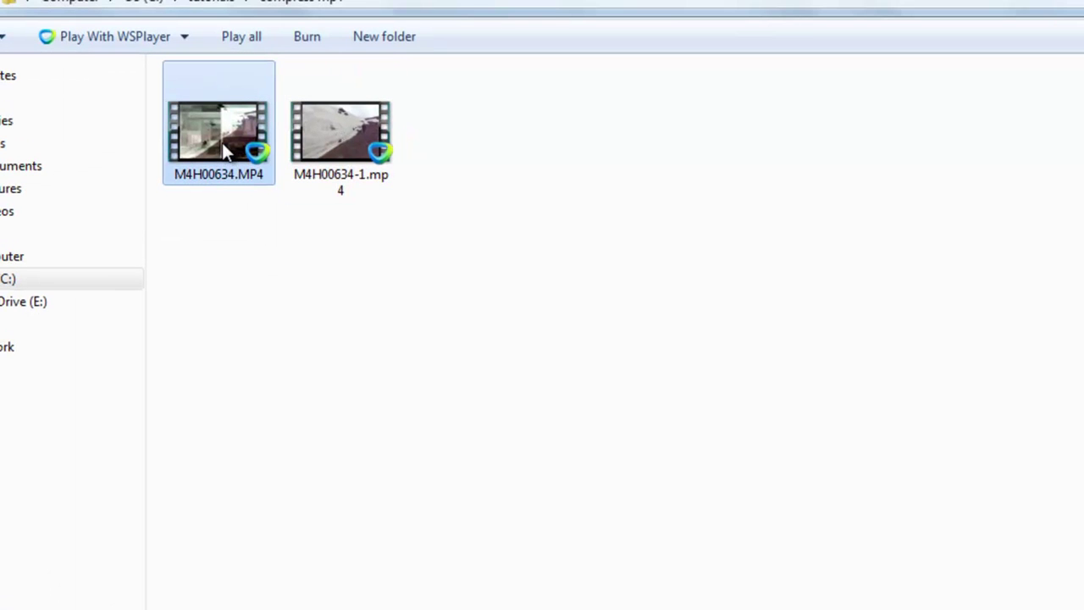
right_click(224, 148)
mouse_move(411, 273)
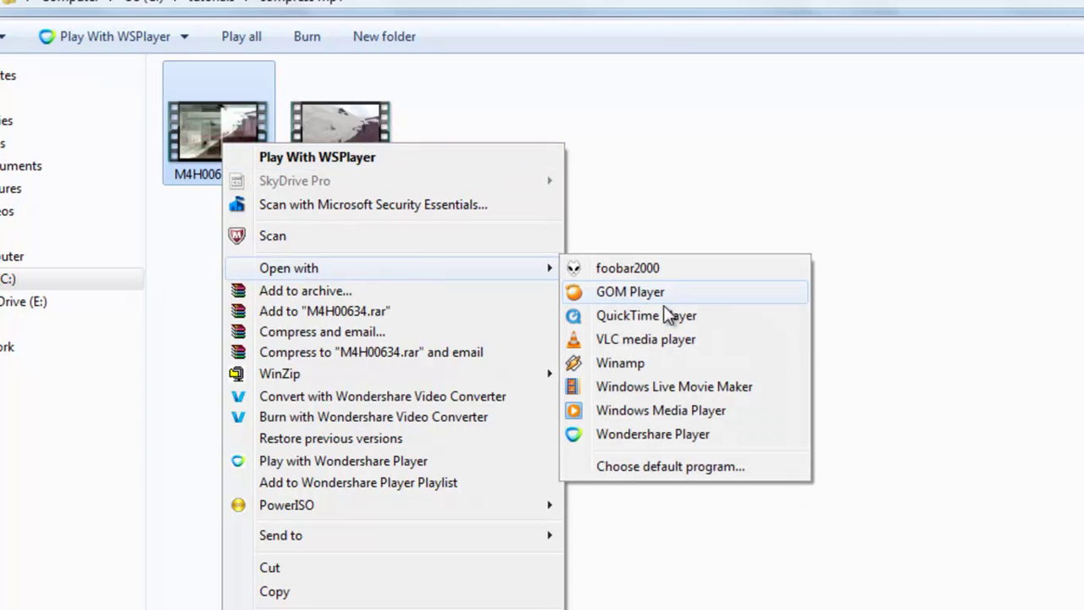
left_click(658, 340)
scroll(537, 310, "down", 20)
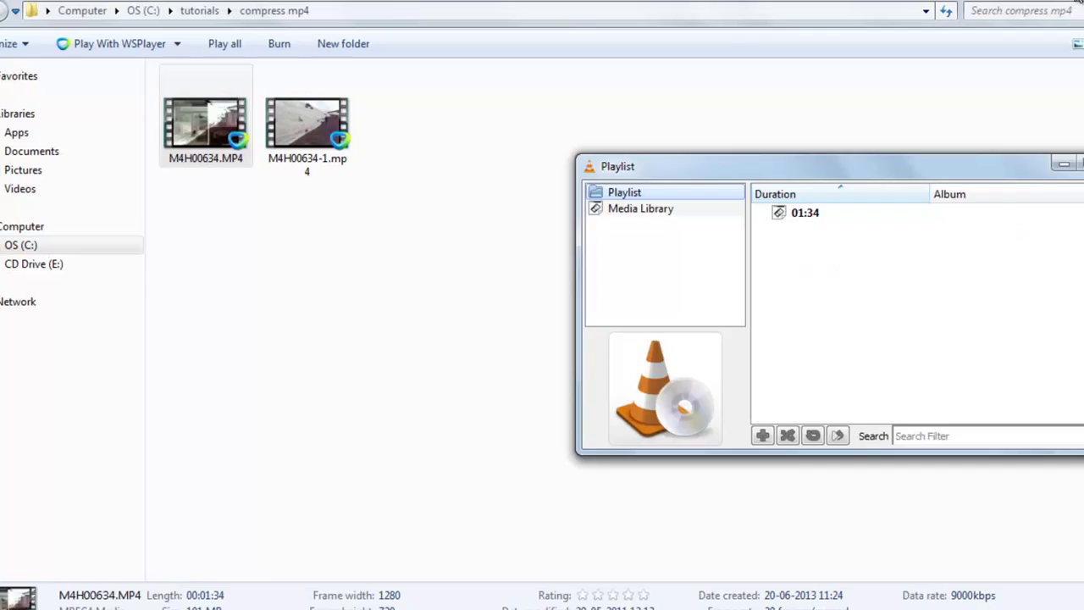
key("ctrl+q")
left_click(307, 137)
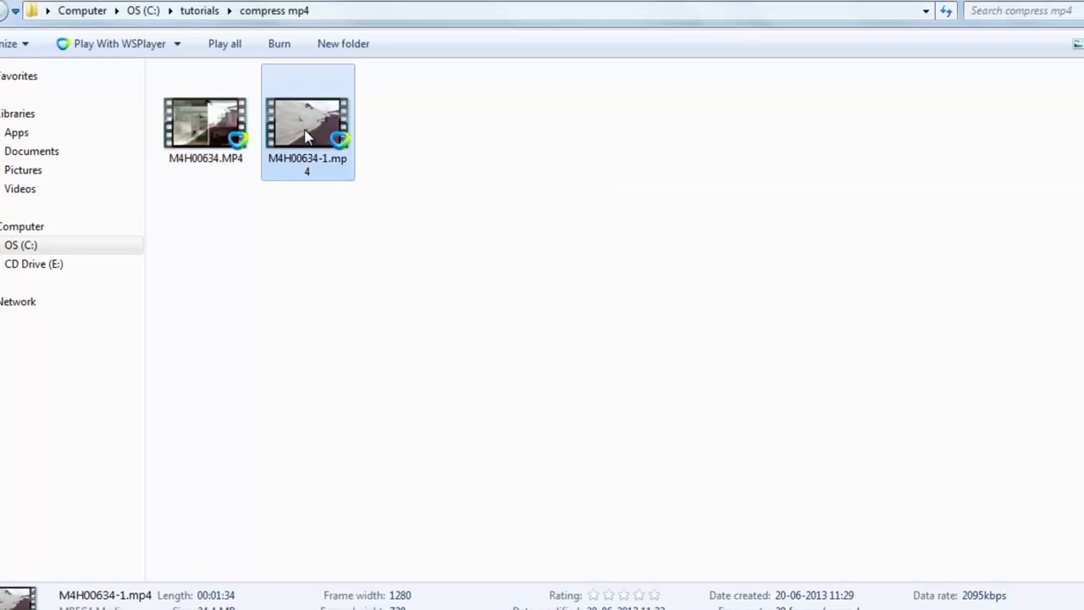
Open M4H00634-1.mp4 in VLC media player and lower the playback volume.
right_click(306, 137)
mouse_move(494, 235)
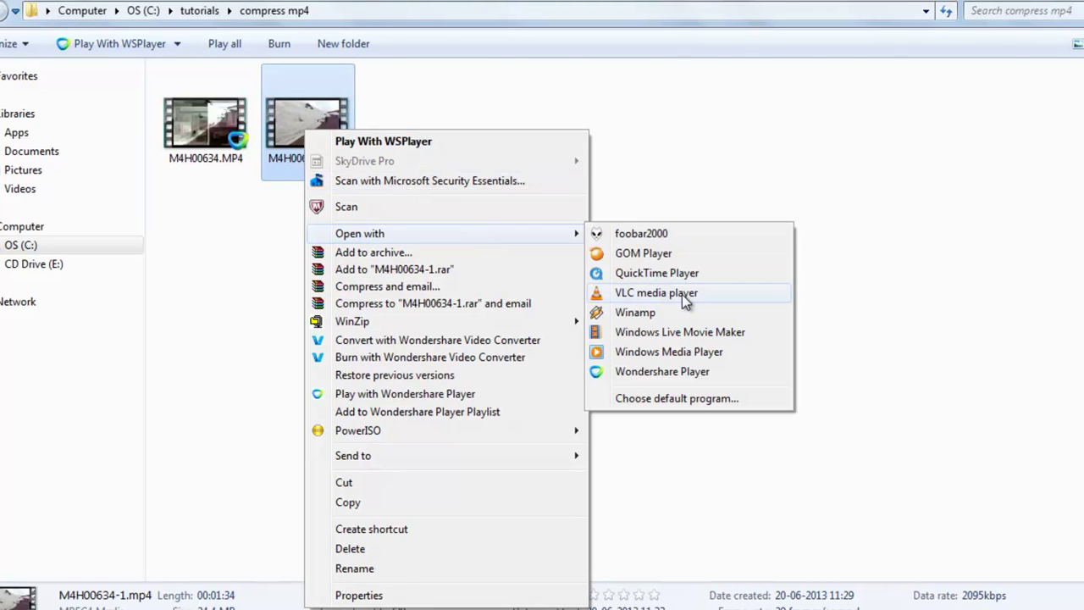
left_click(657, 293)
scroll(669, 300, "up", 3)
scroll(672, 309, "down", 8)
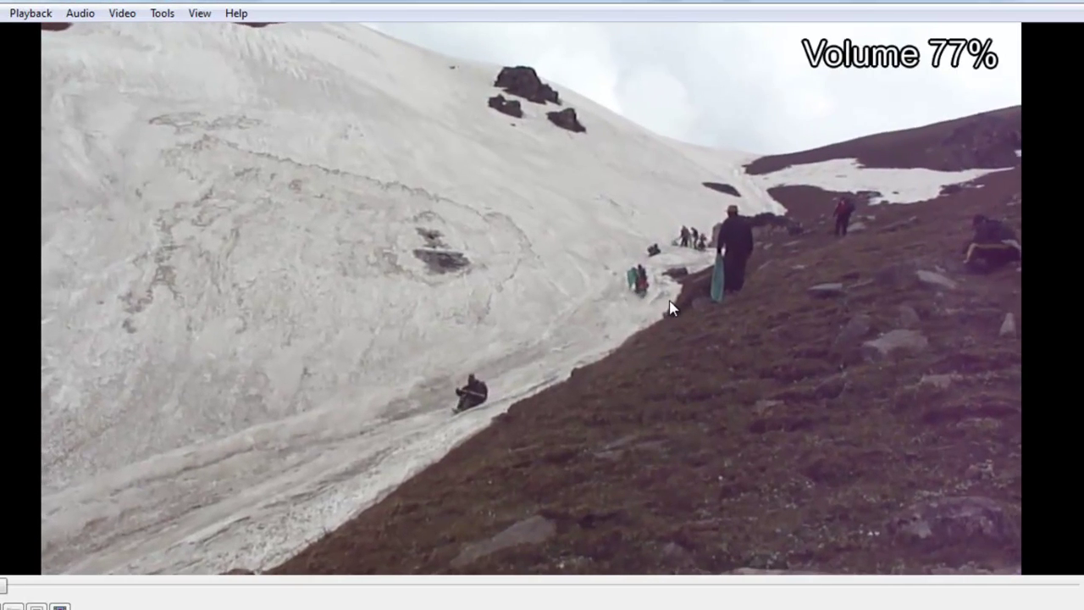
scroll(670, 308, "down", 3)
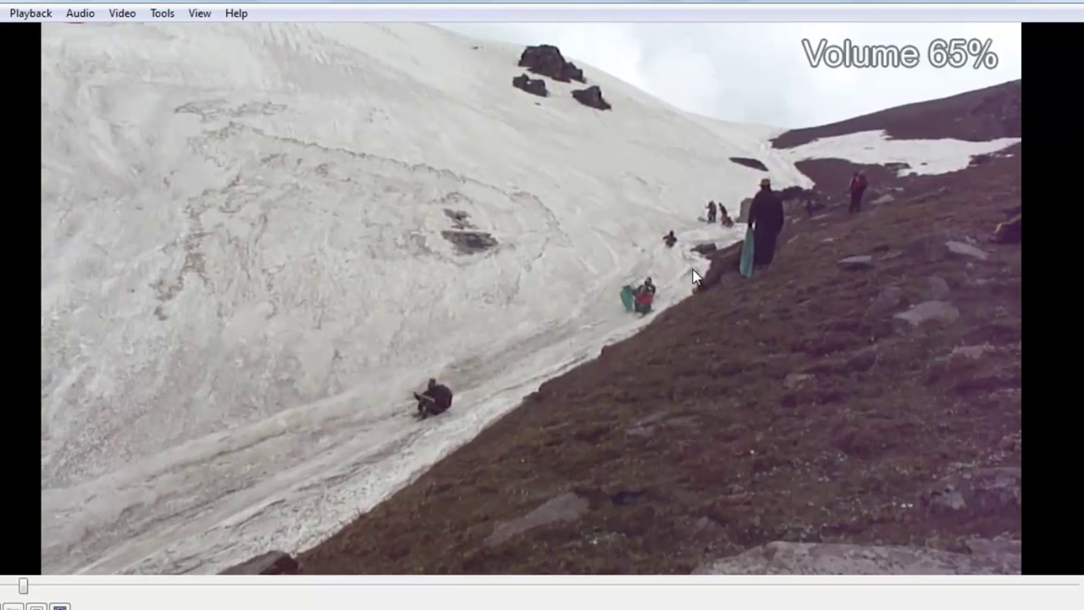
scroll(693, 276, "down", 10)
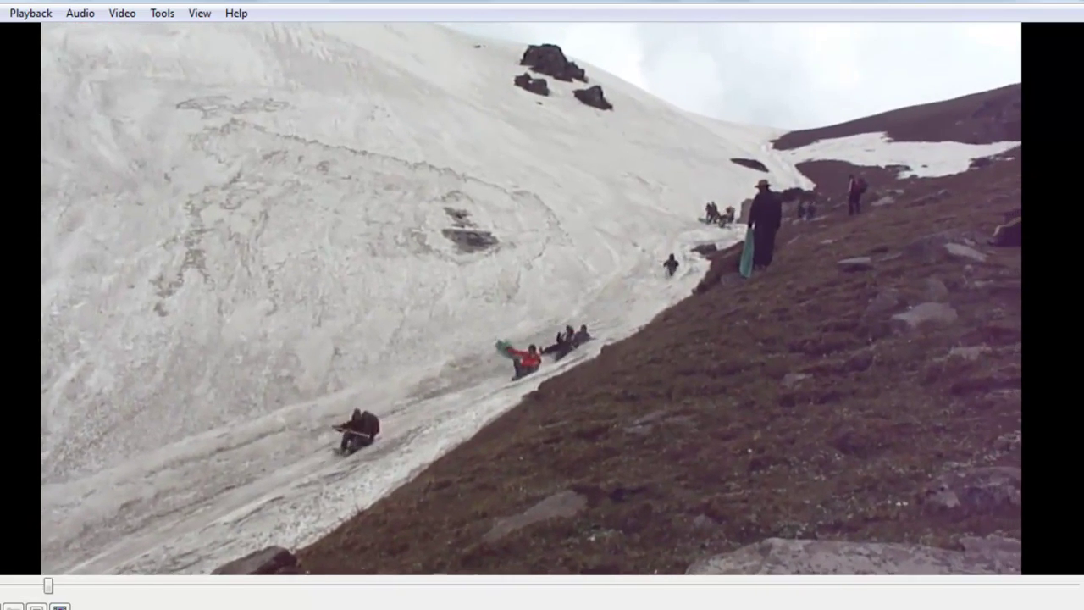